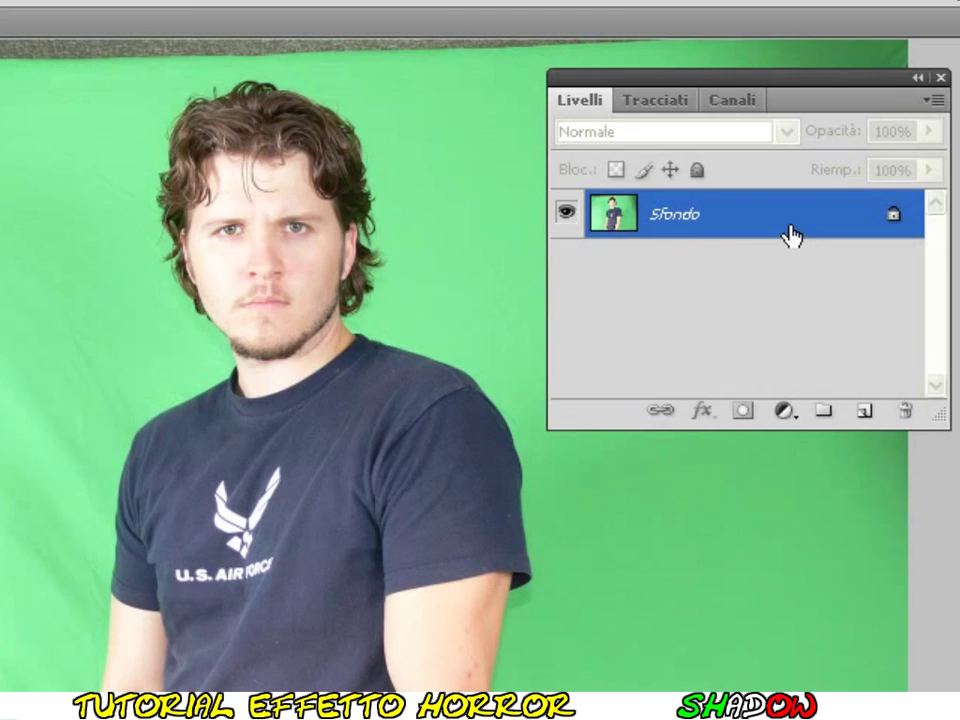
Convert the locked Sfondo background layer into an editable layer named Livello 0
double_click(790, 222)
click(579, 220)
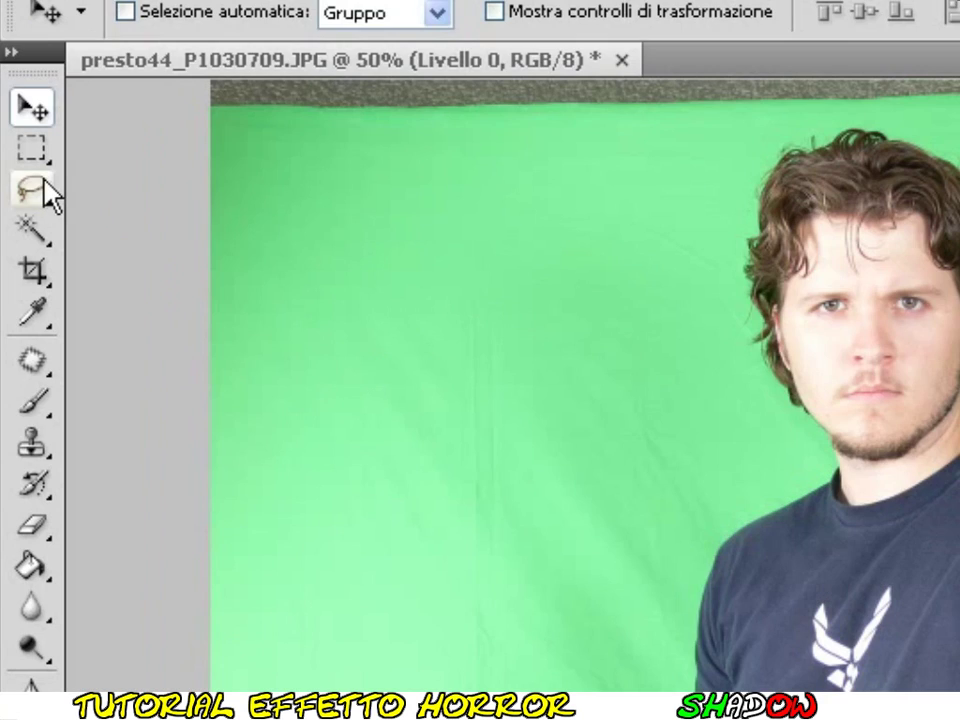
Select the man by tracing around him with the Magnetic Lasso
click(21, 167)
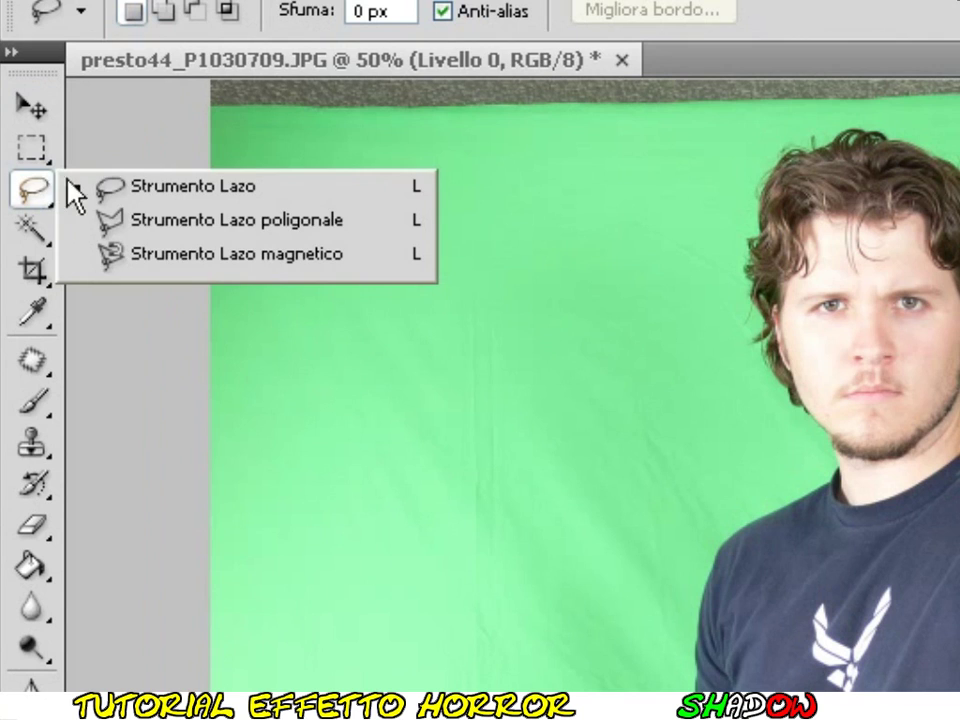
click(183, 258)
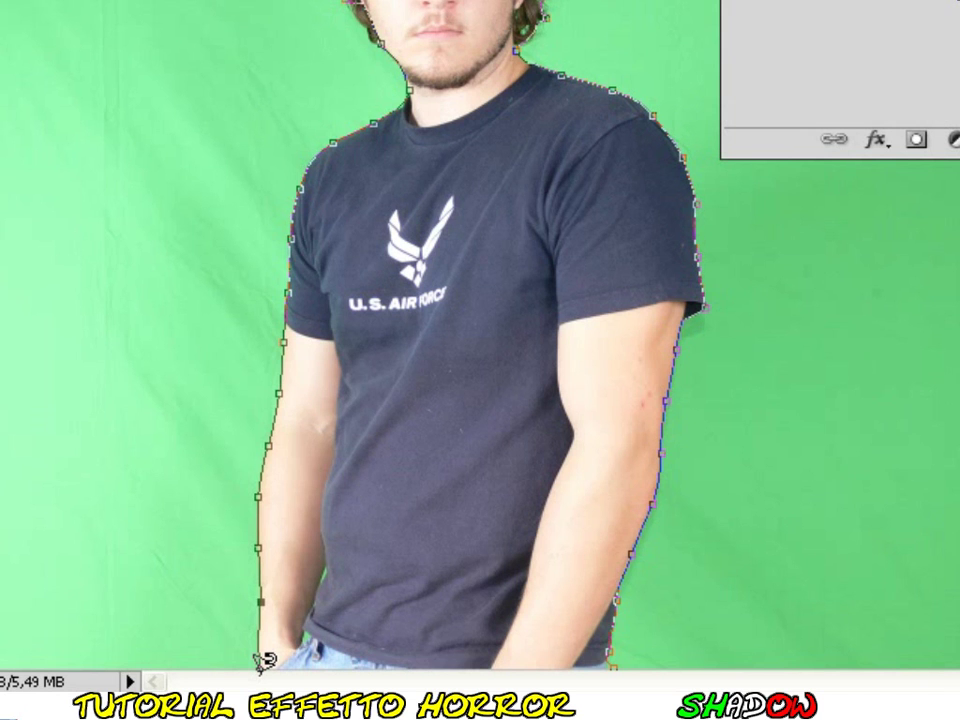
double_click(259, 656)
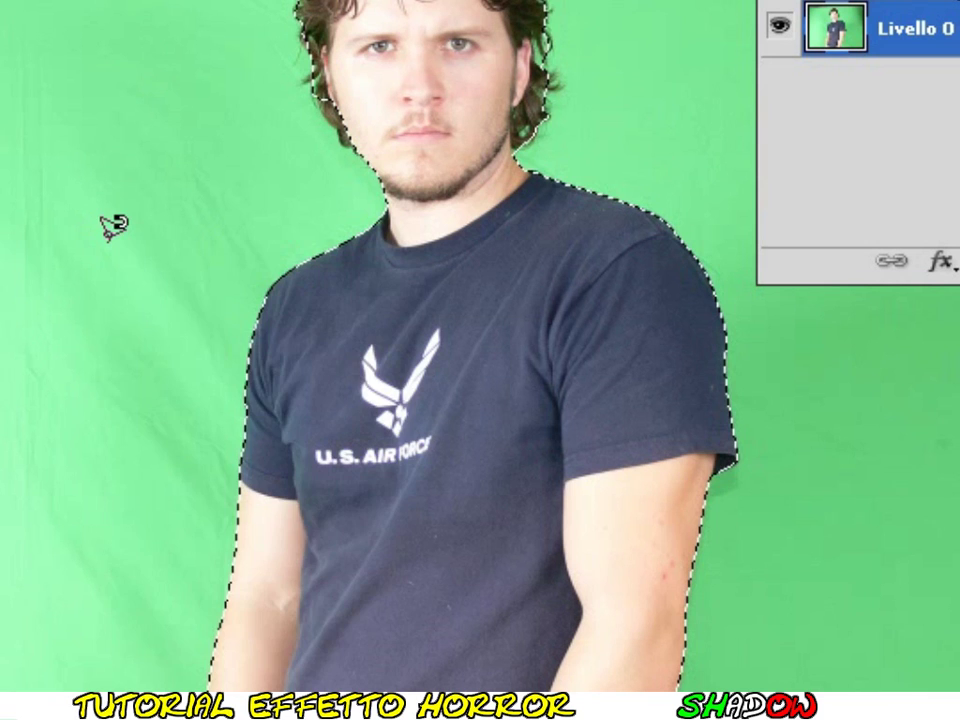
Invert the selection (Seleziona inverso) and delete the green backdrop
right_click(110, 243)
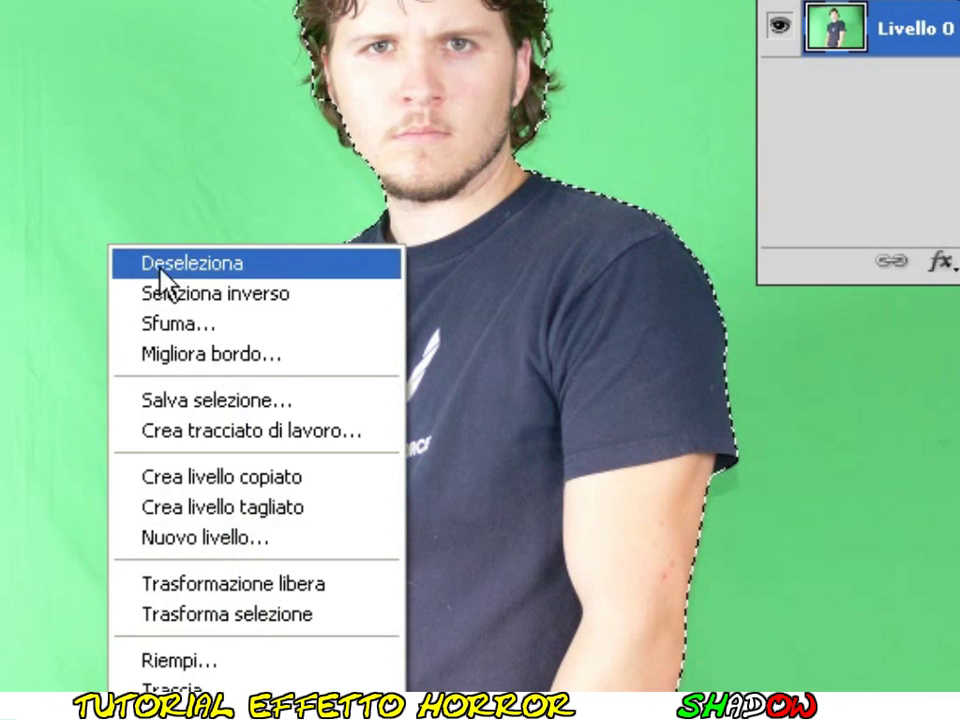
click(323, 295)
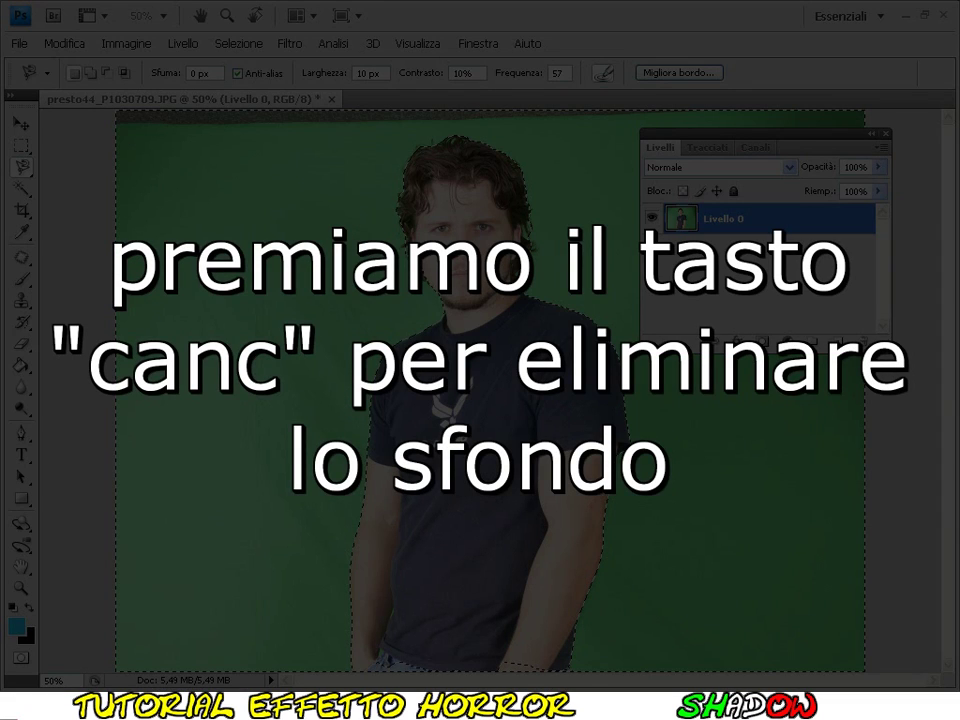
key(Delete)
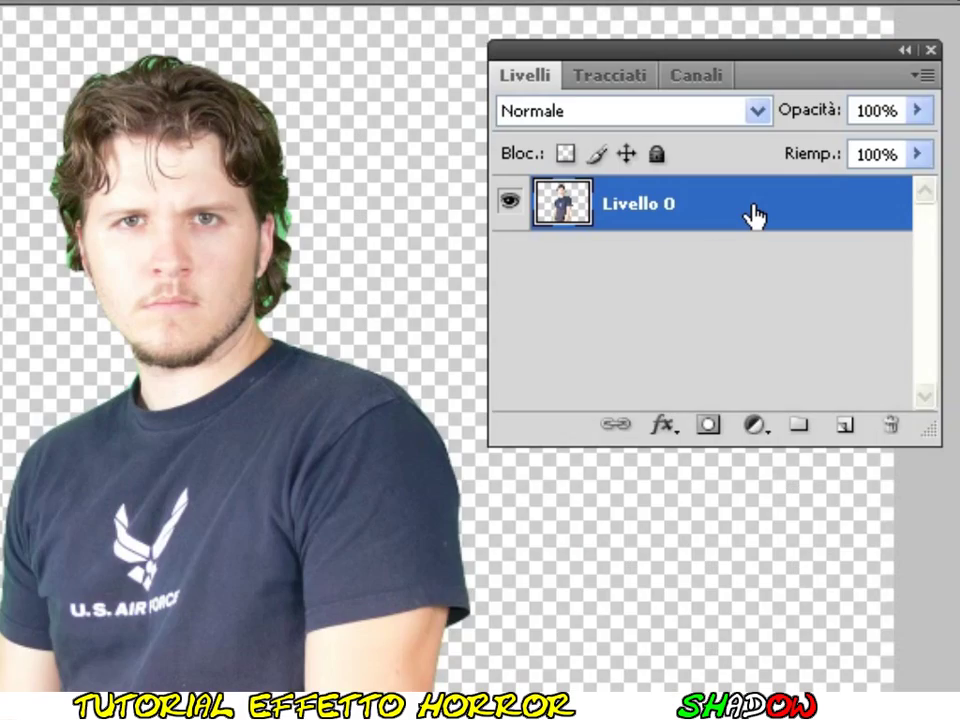
Give Livello 0 a black Sovrapposizione colore and set the foreground colour to red
double_click(752, 215)
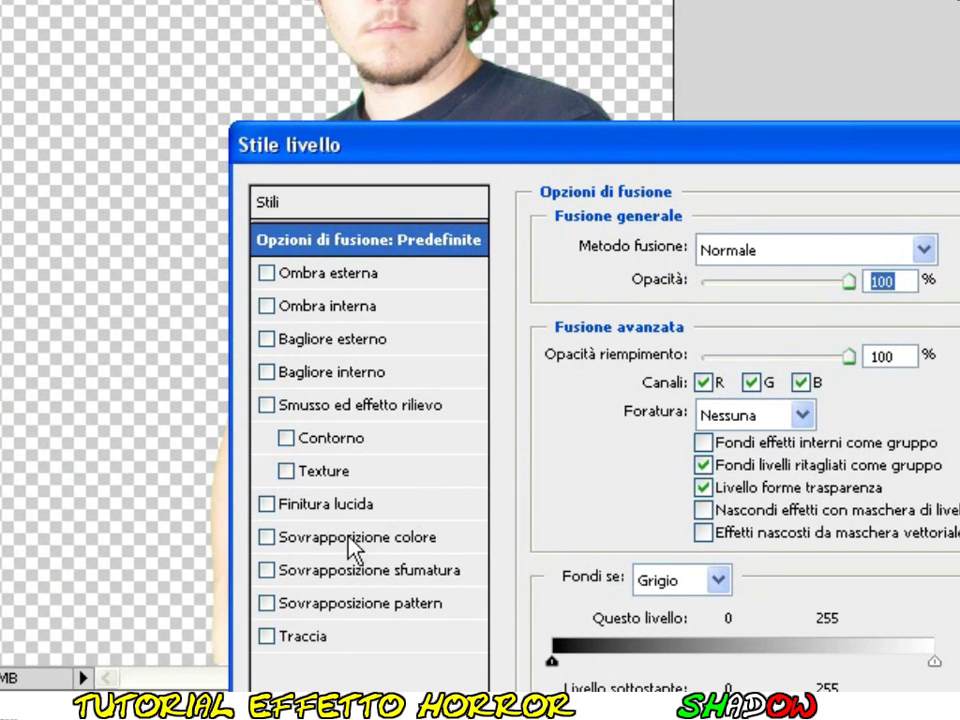
click(349, 538)
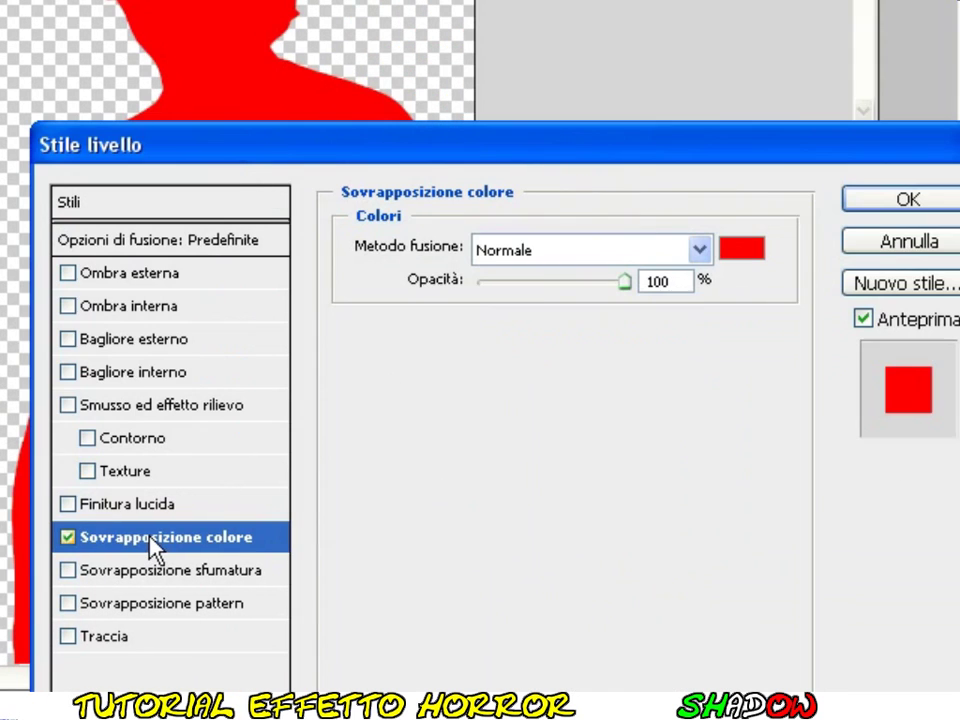
click(744, 248)
mouse_move(544, 227)
mouse_down()
mouse_move(557, 279)
mouse_move(708, 493)
mouse_up()
click(879, 59)
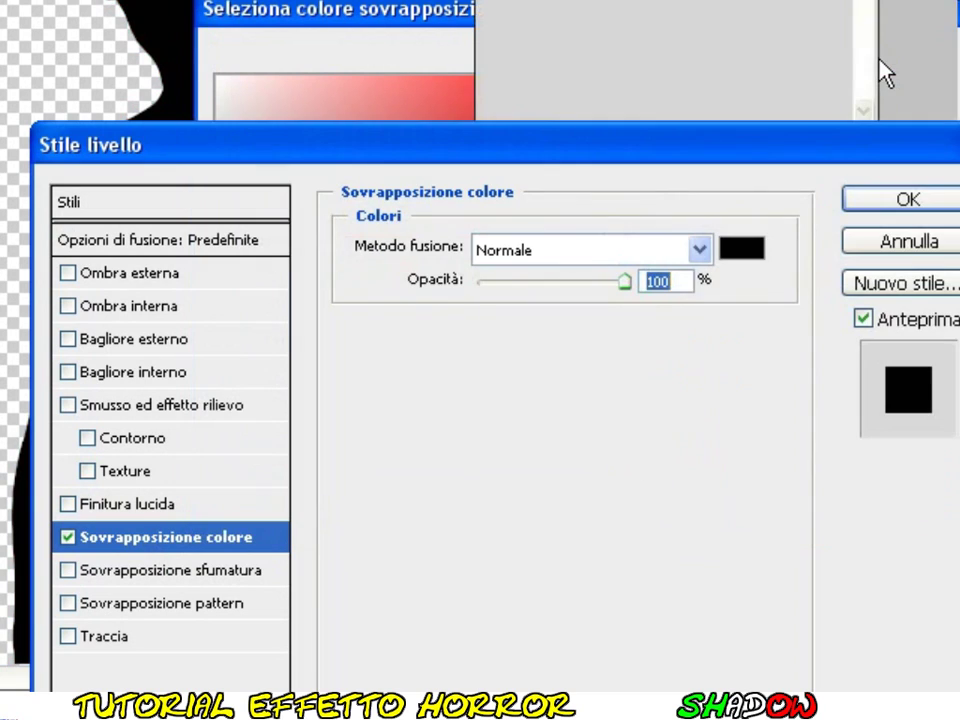
click(866, 203)
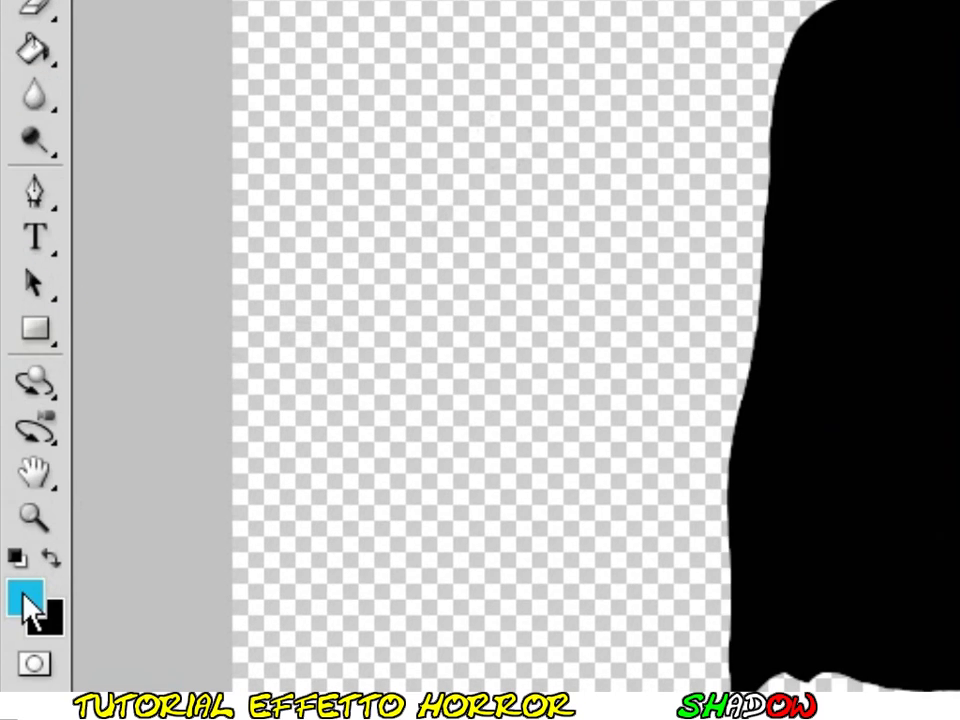
click(26, 597)
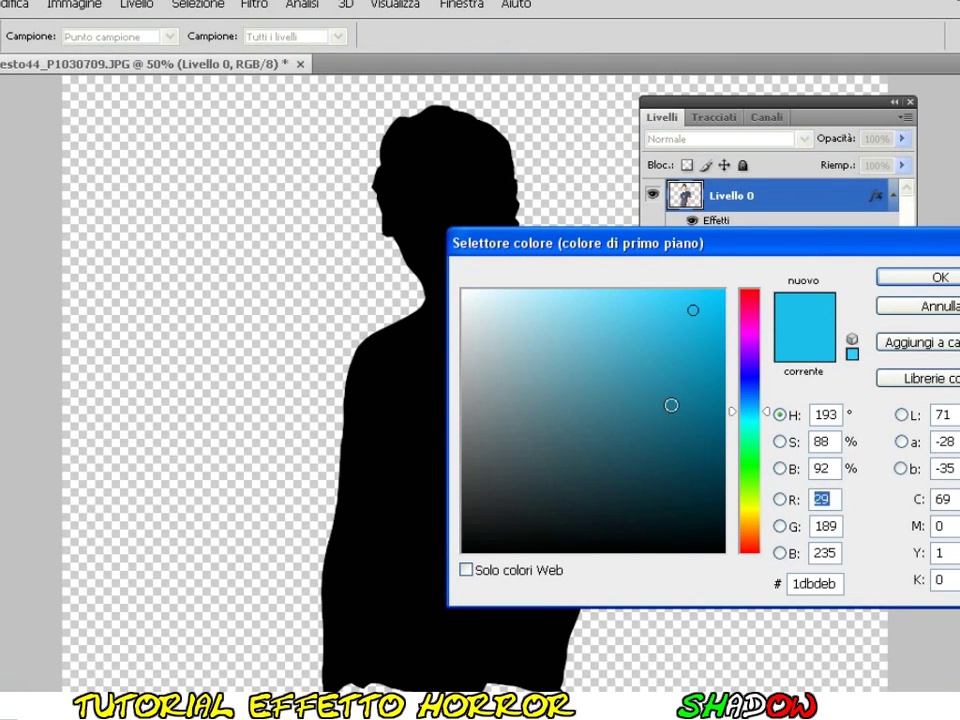
click(926, 280)
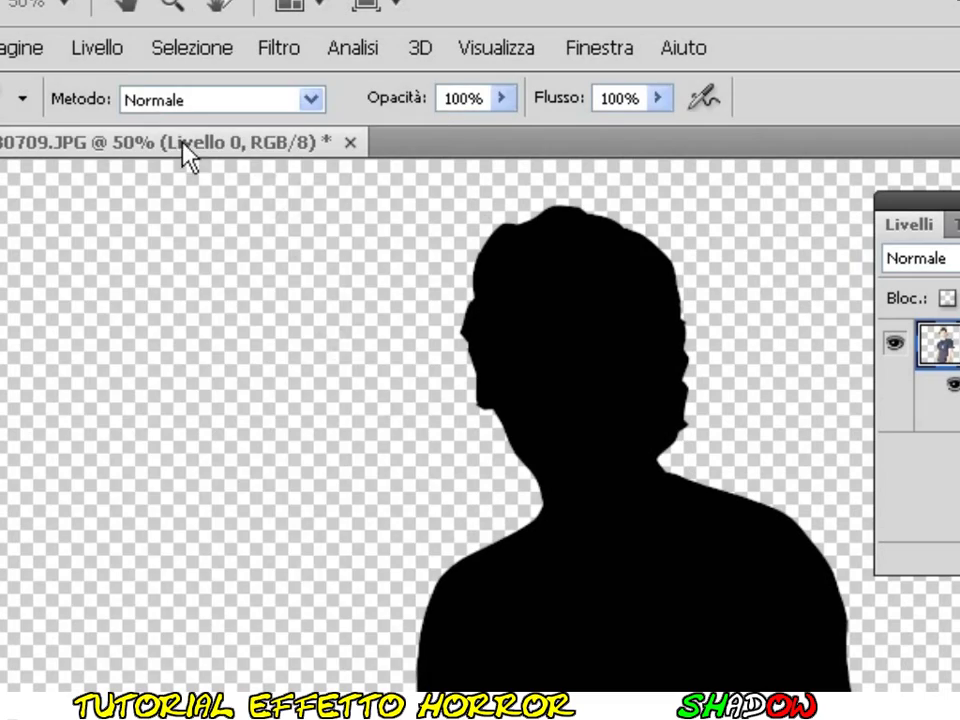
Create empty Livello 1 and paint one soft red dot on each eye
click(100, 48)
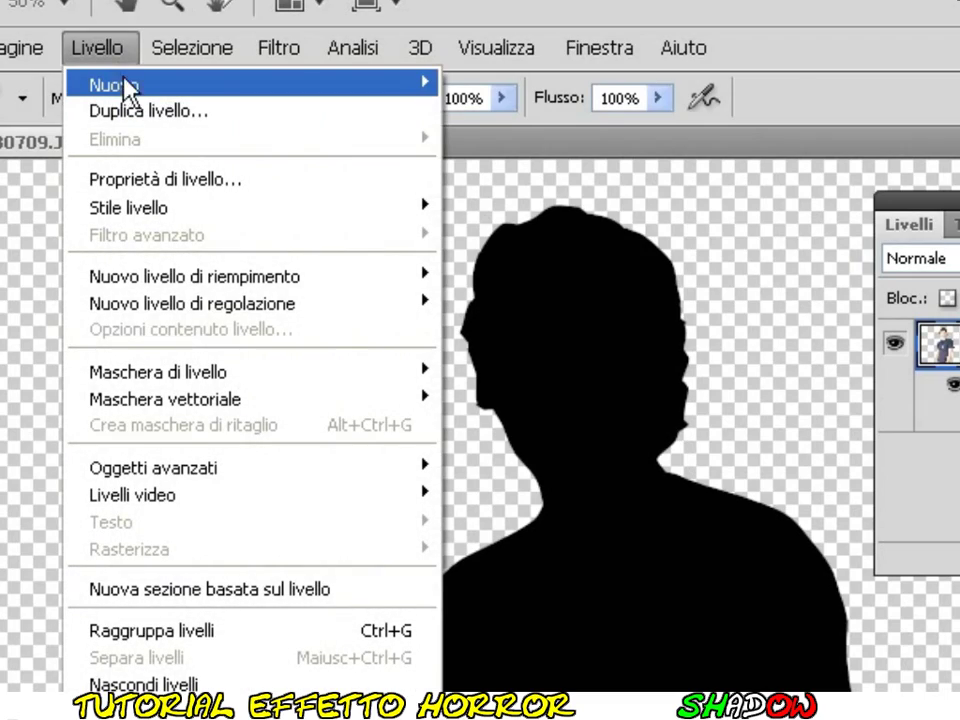
mouse_move(115, 84)
click(545, 90)
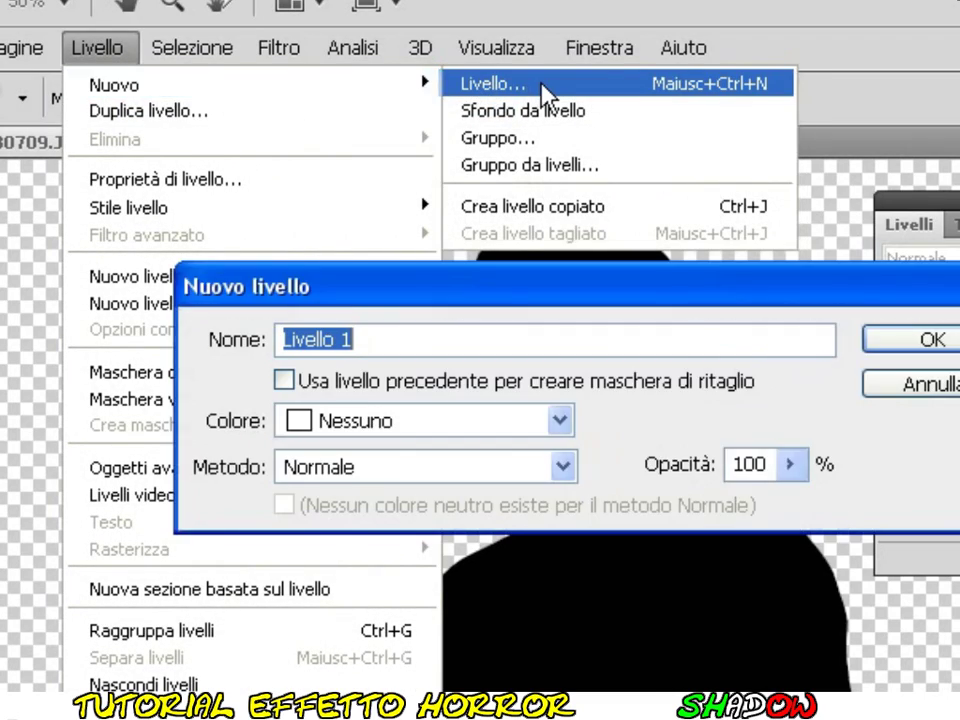
click(729, 336)
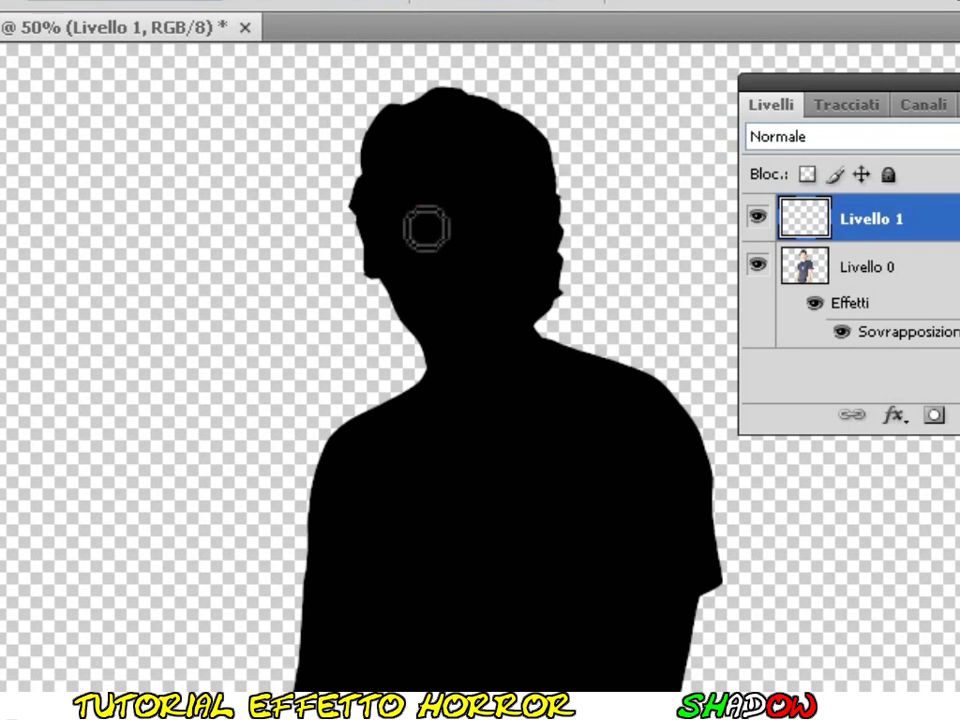
click(414, 215)
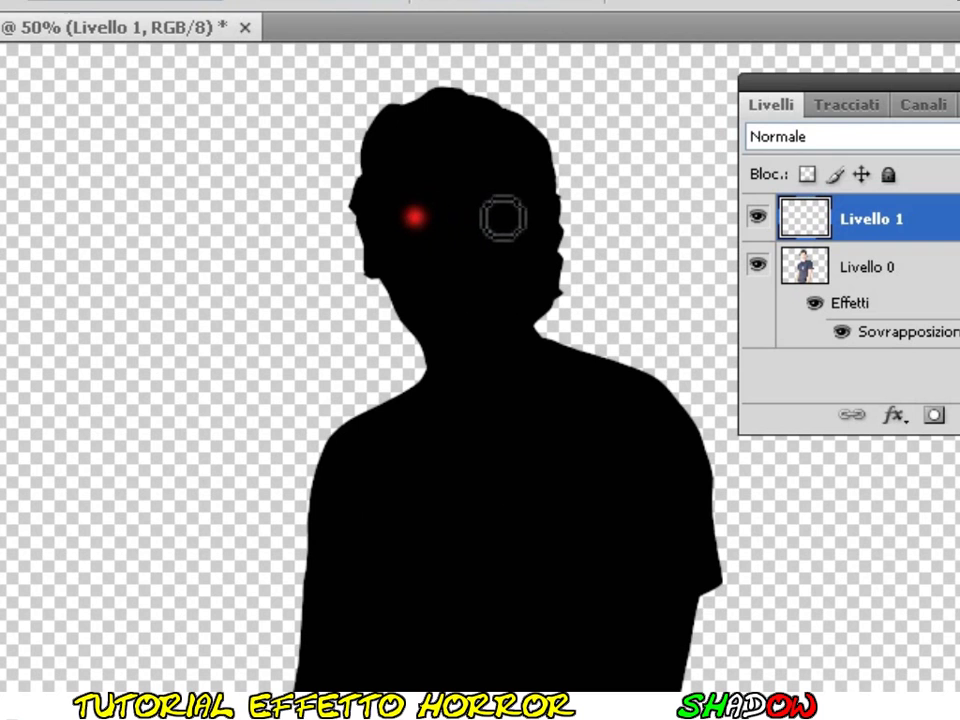
click(497, 216)
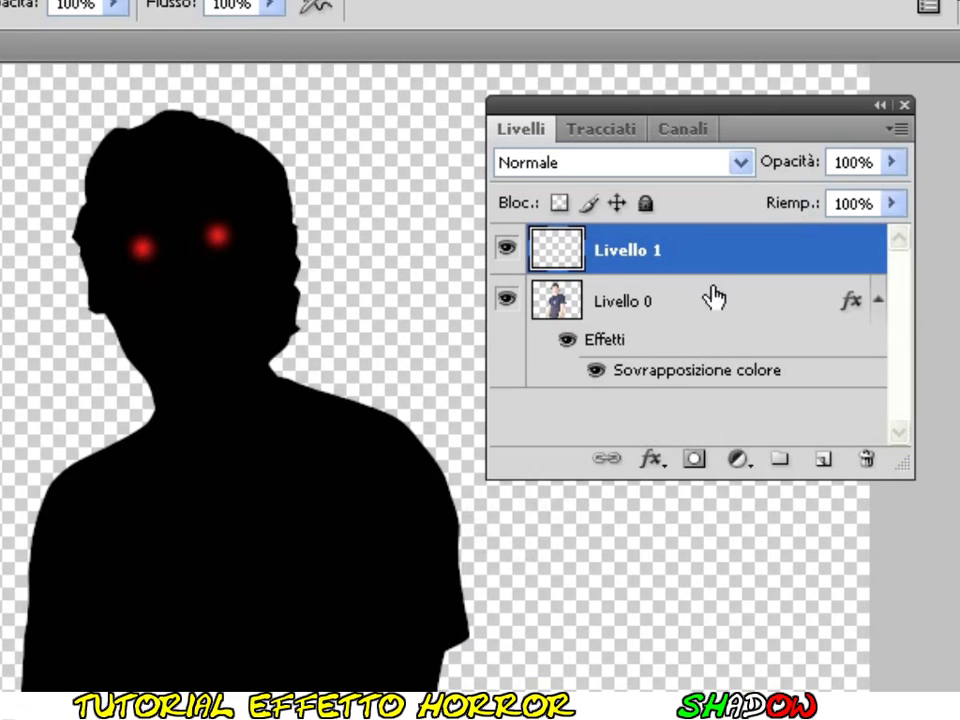
Add an Outer Glow to Livello 1 and set its colour to red
double_click(776, 222)
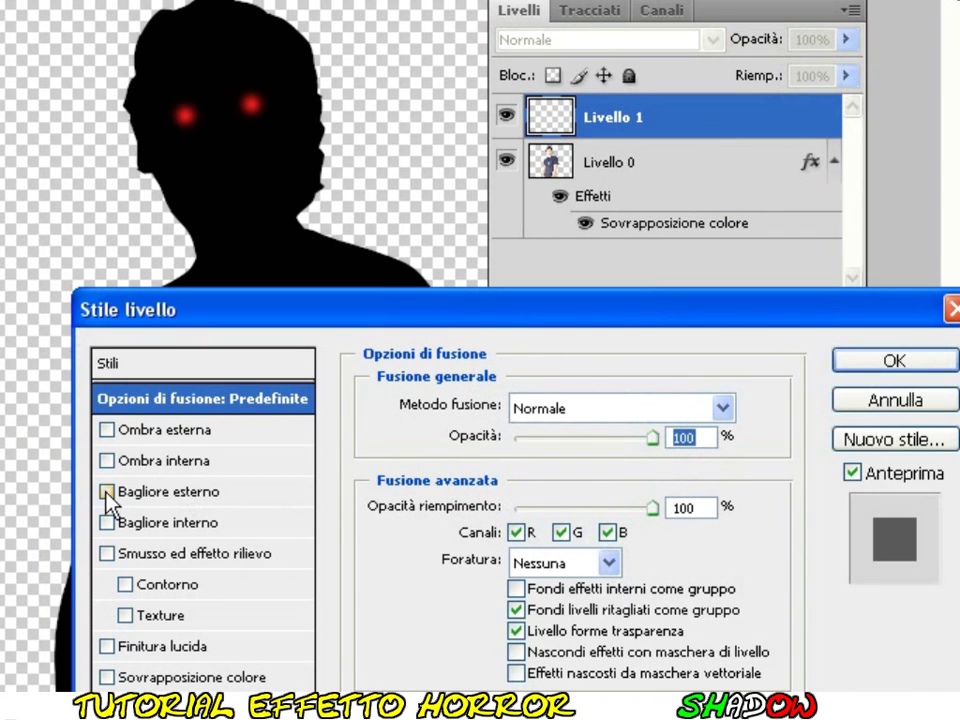
click(107, 492)
click(205, 493)
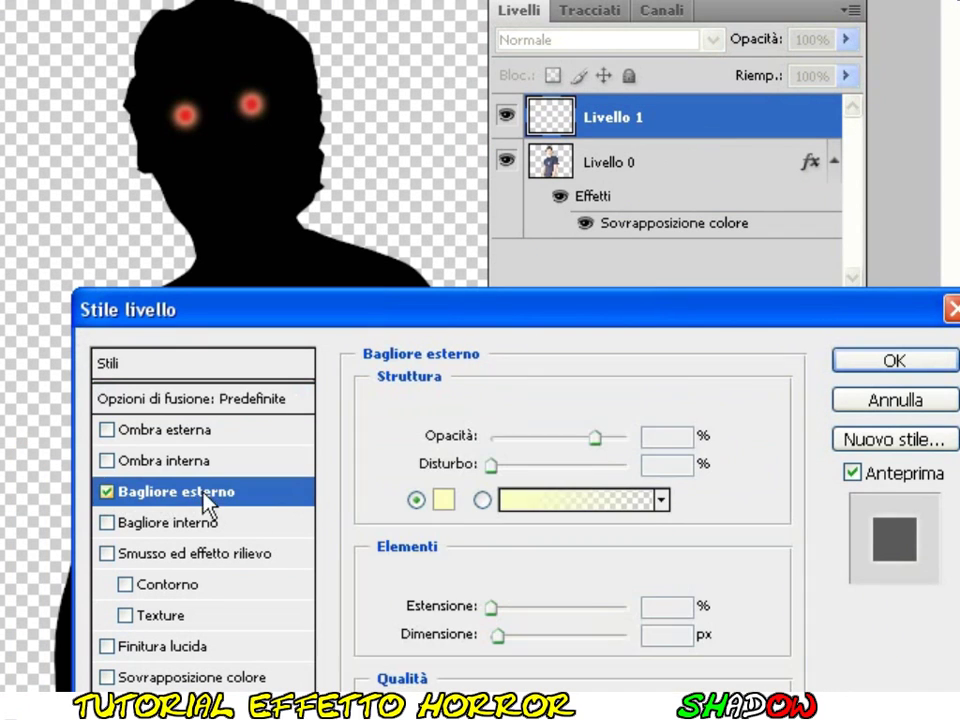
click(442, 503)
click(602, 247)
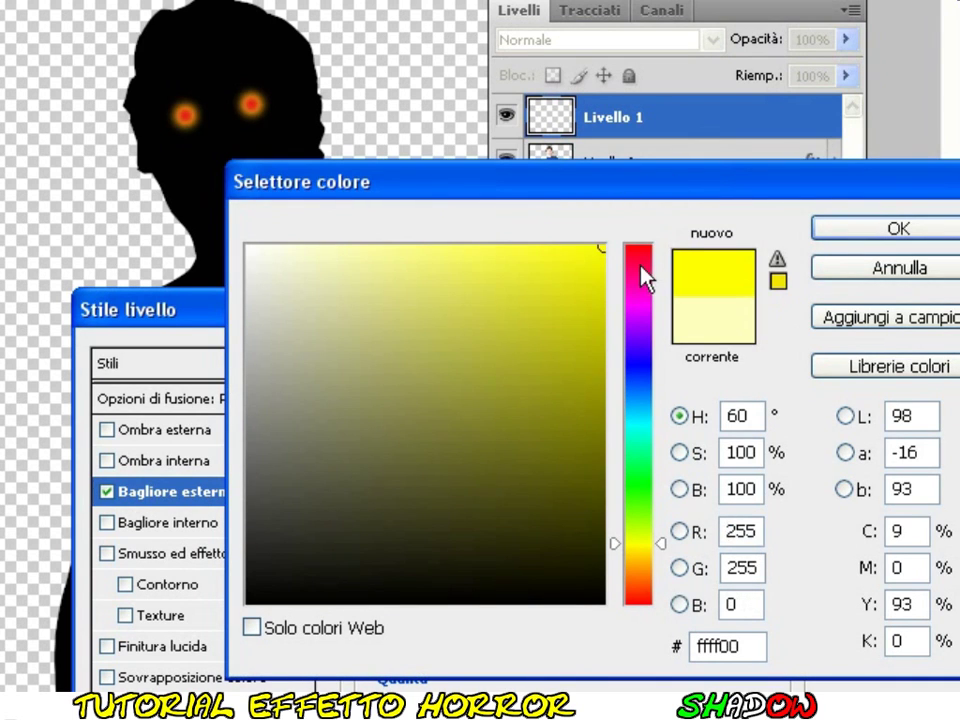
drag(643, 279, 650, 240)
click(857, 233)
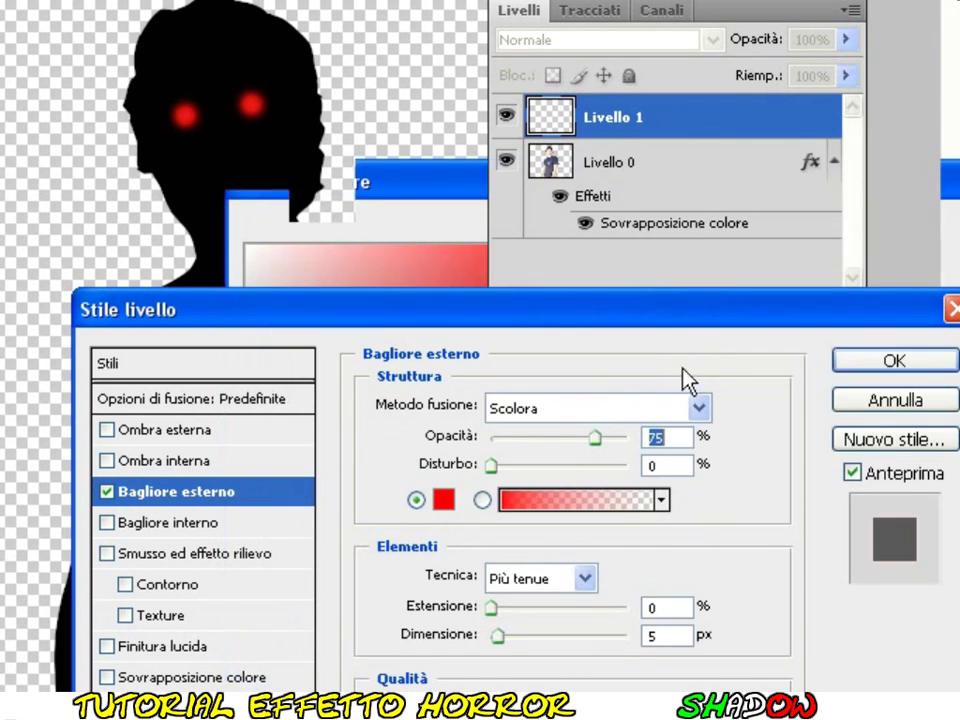
Set the glow size to 12 px and opacity to about 82%, and apply it
click(676, 633)
key(Up)
key(Up)
key(Up)
key(Up)
key(Up)
key(Up)
key(Up)
drag(595, 437, 606, 439)
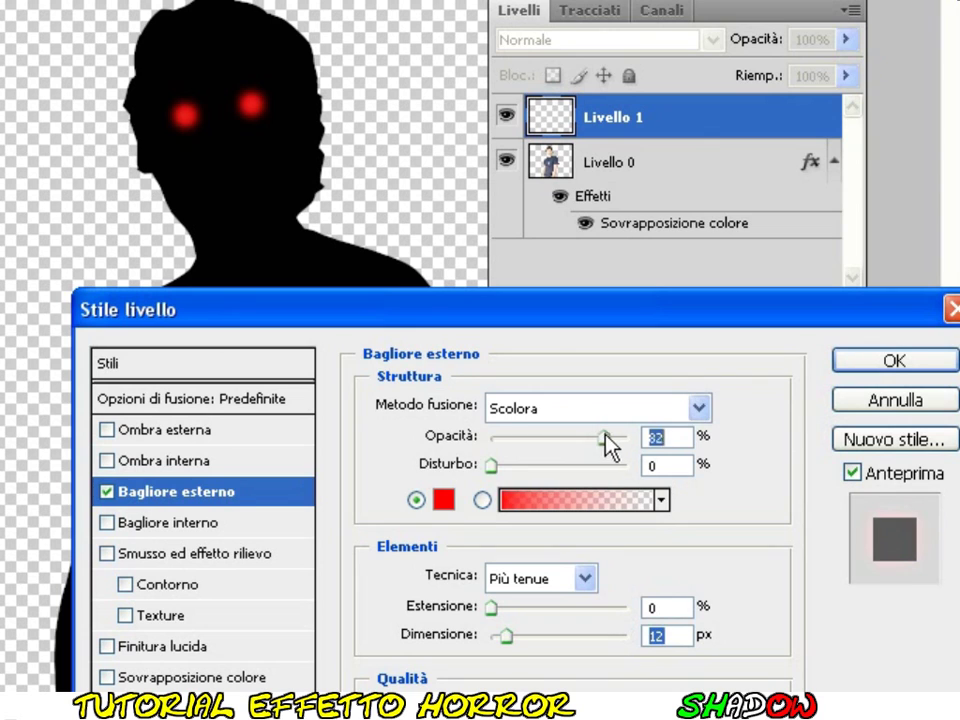
click(878, 367)
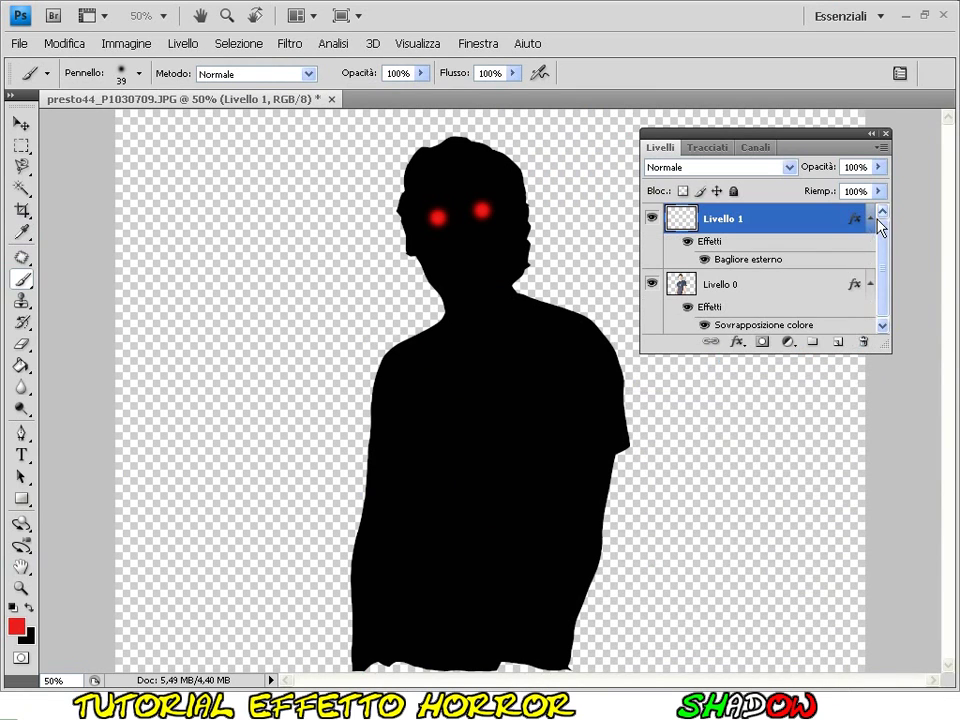
click(871, 218)
Add a new empty layer, Livello 2, and move it to the bottom of the stack
click(752, 249)
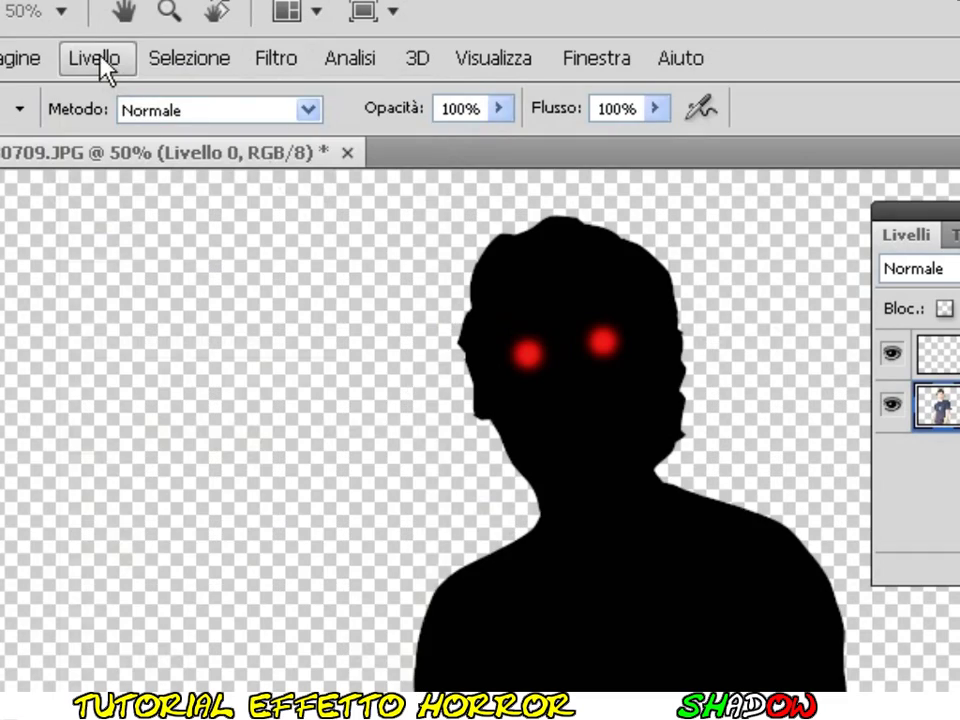
click(100, 62)
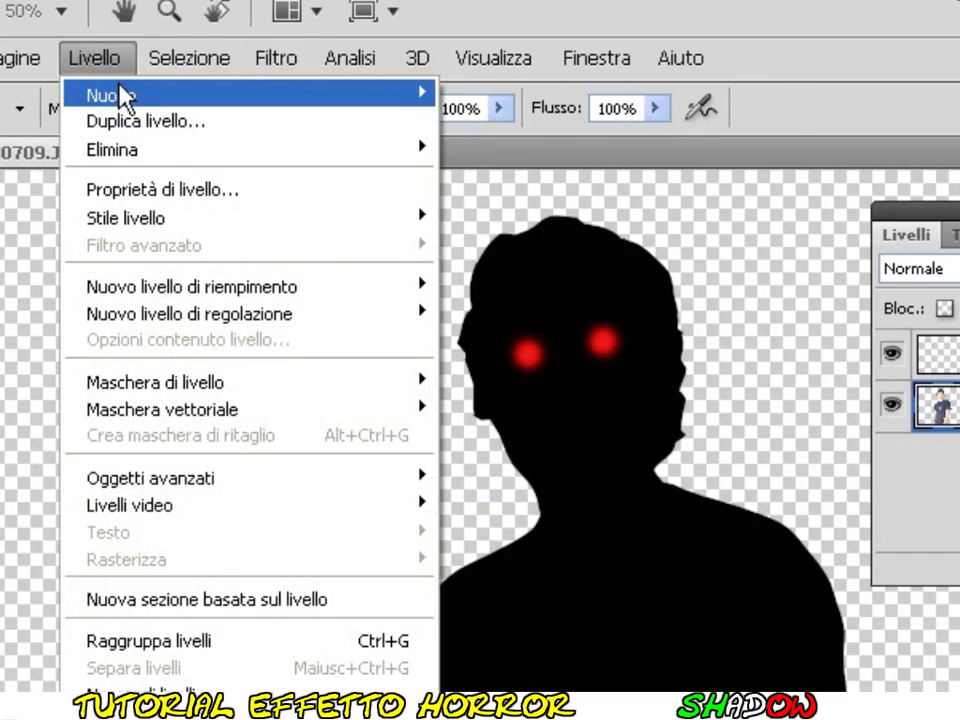
click(495, 100)
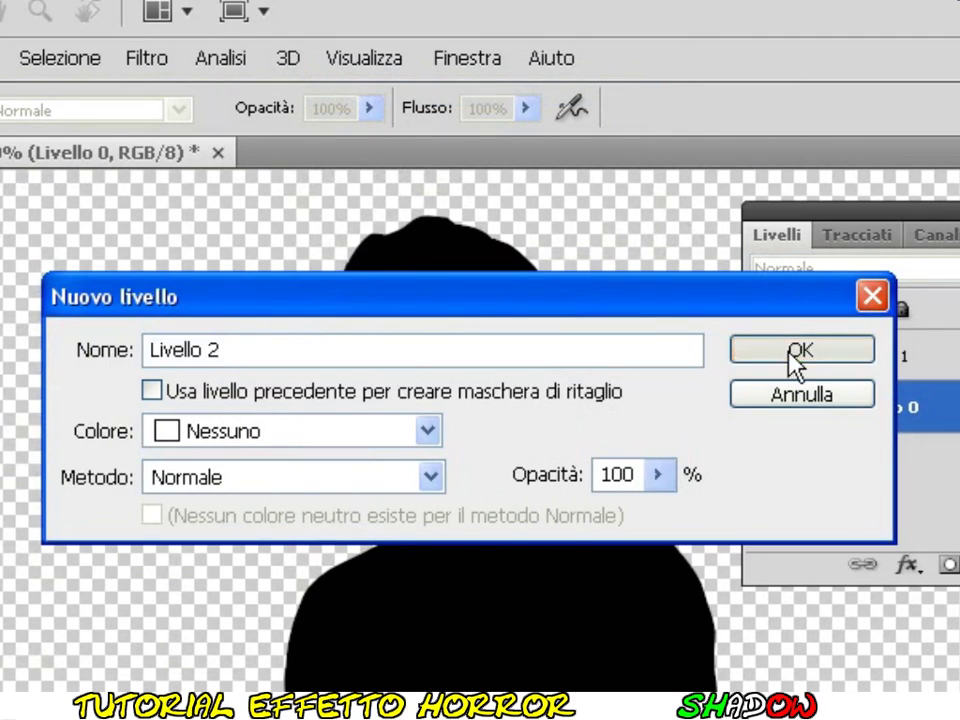
click(797, 355)
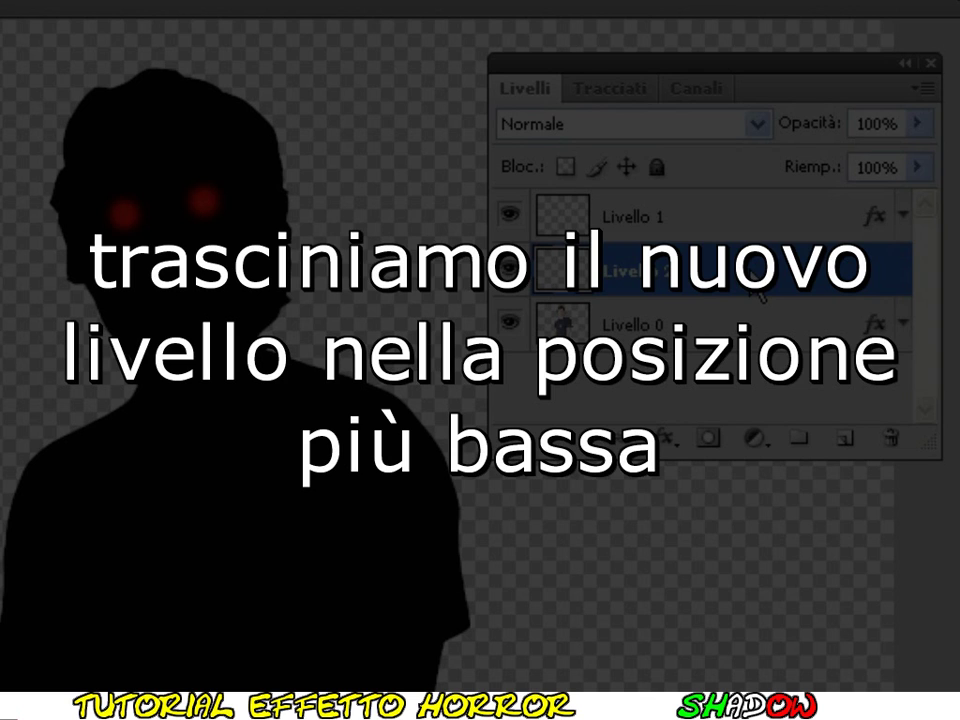
drag(754, 283, 740, 367)
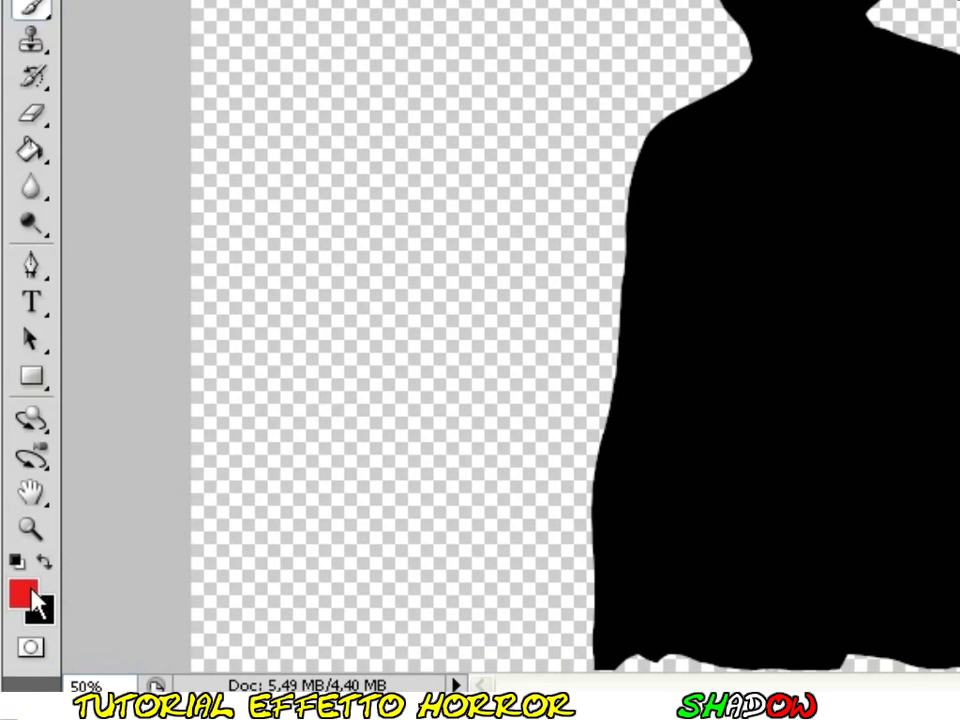
Set the foreground colour to pure white (#ffffff)
click(38, 603)
drag(441, 261, 268, 146)
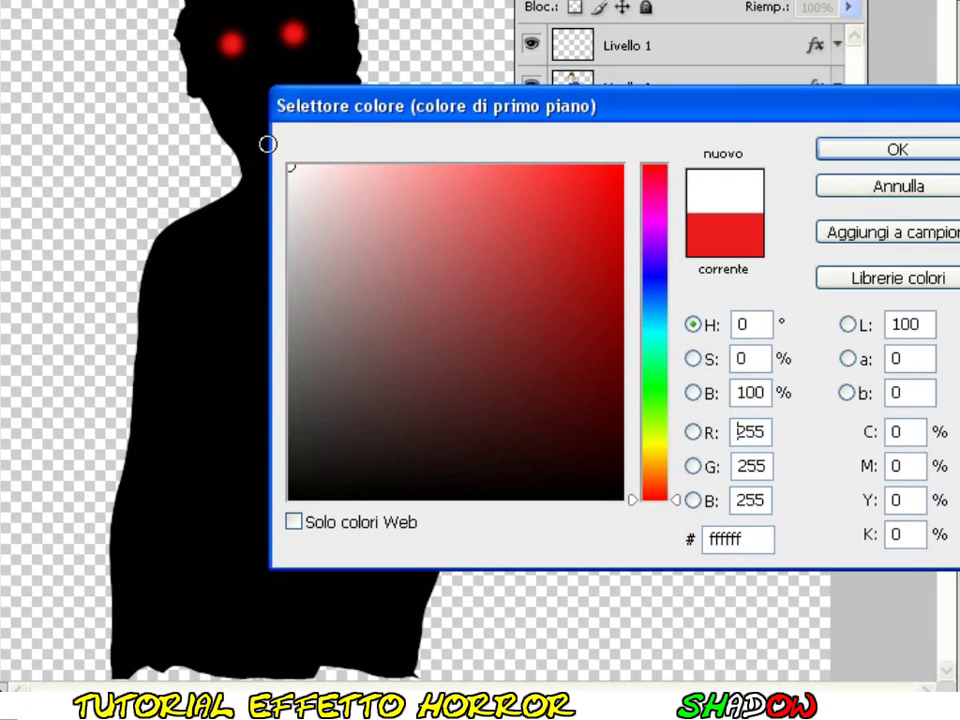
click(865, 155)
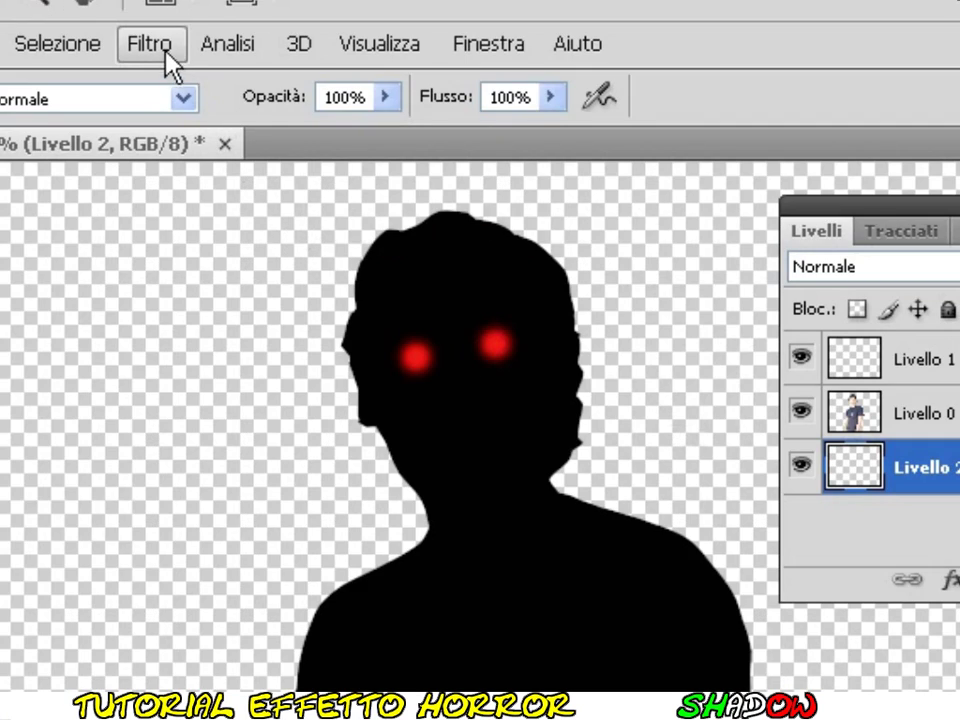
click(293, 45)
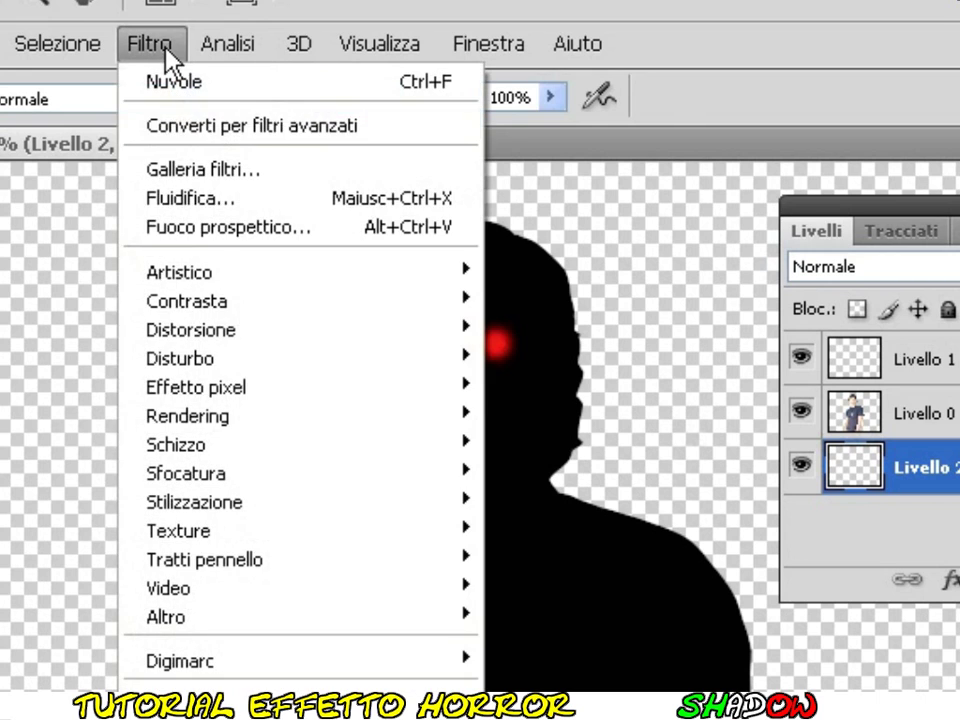
mouse_move(187, 415)
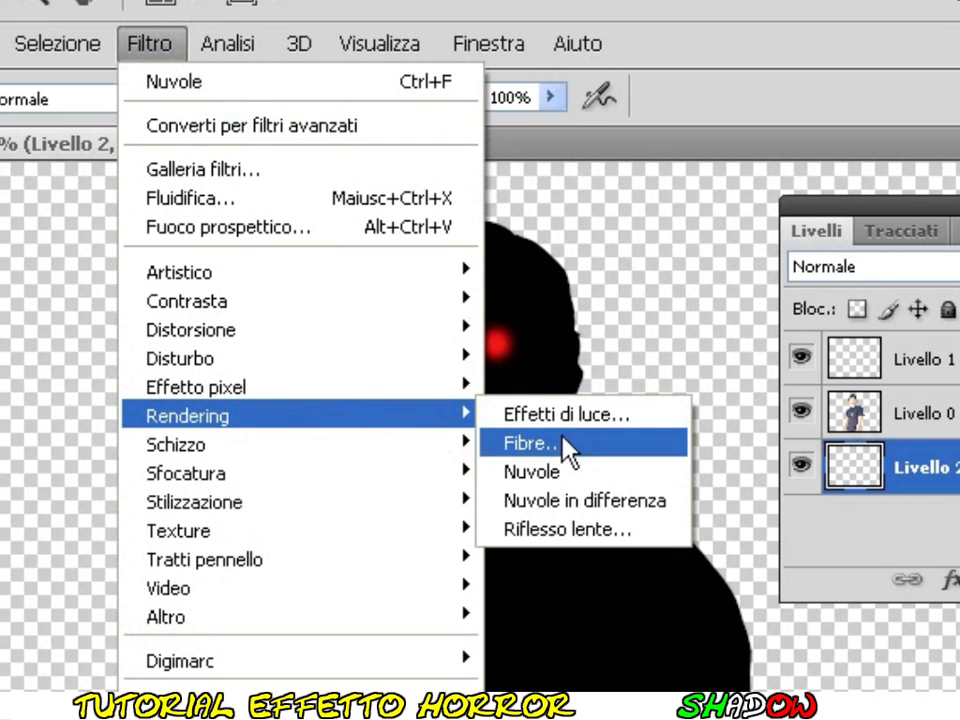
Render Nuvole clouds on Livello 2, duplicate it, and move Livello 2 copia to the top
click(515, 472)
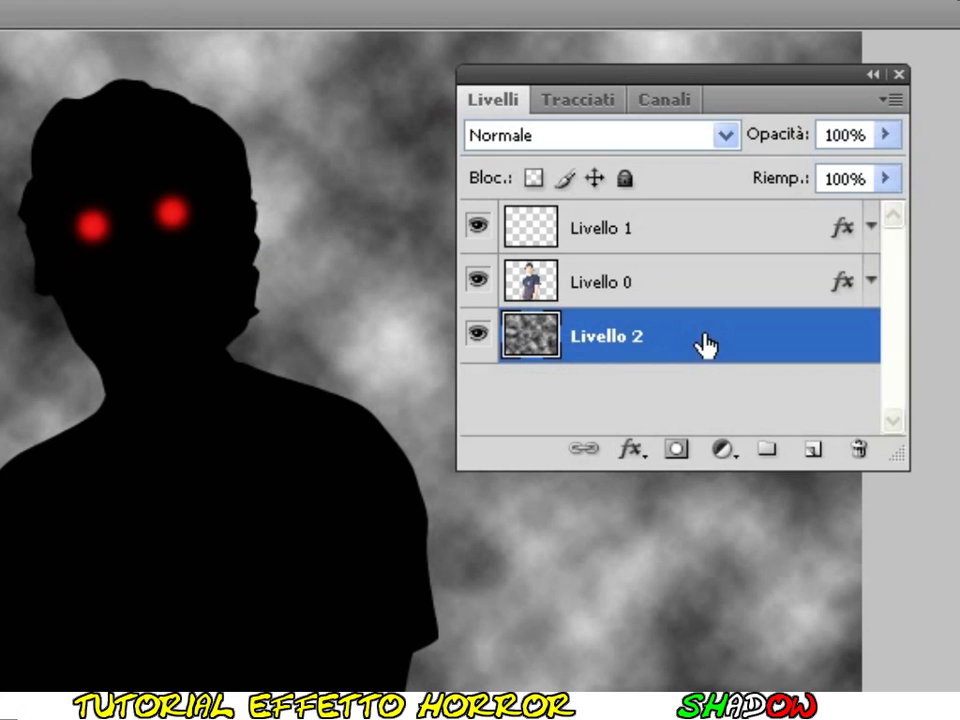
right_click(707, 340)
click(853, 456)
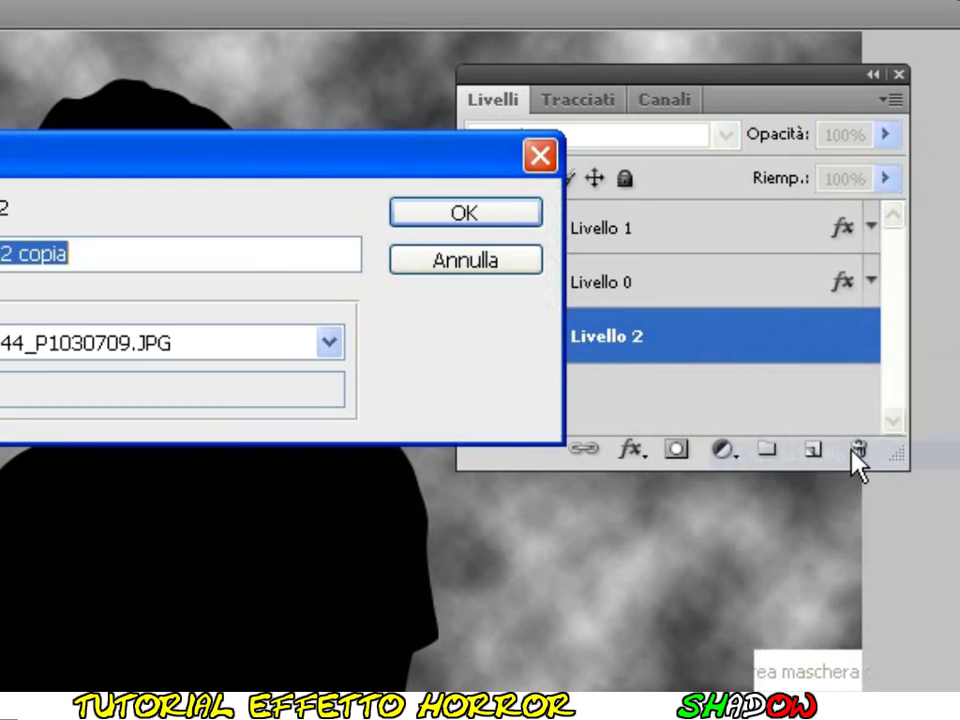
click(474, 213)
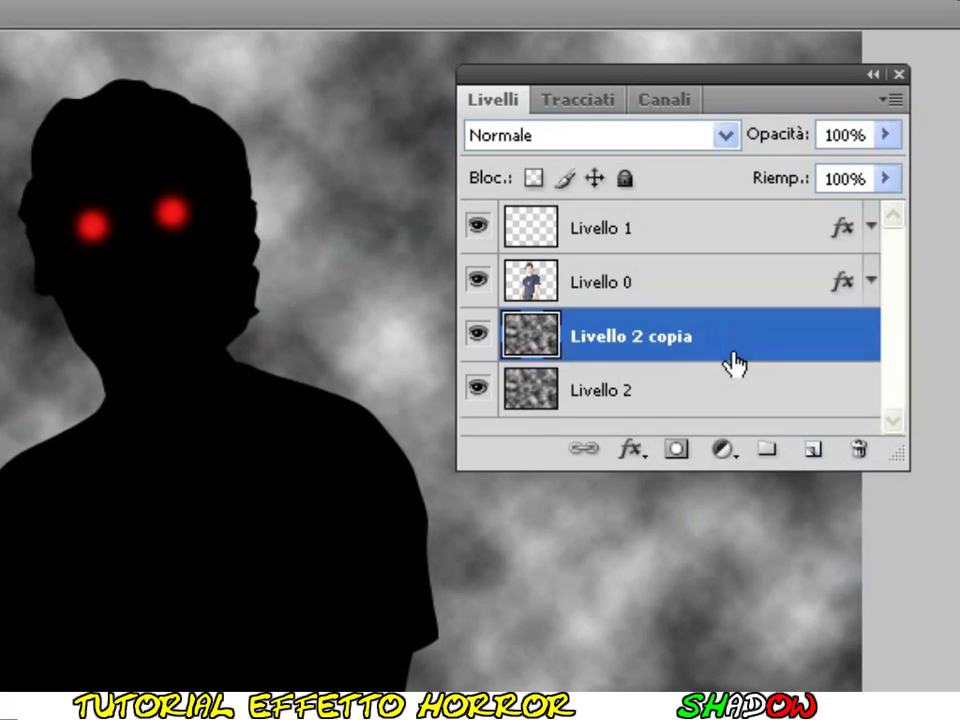
drag(733, 347, 718, 212)
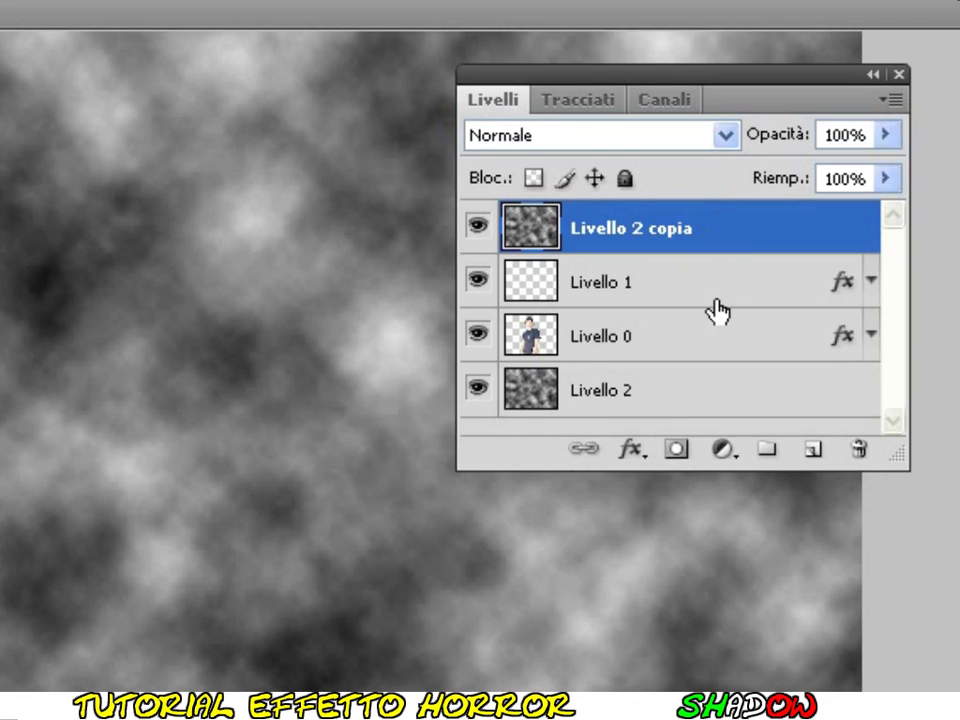
Mask Livello 2 copia with a black-to-white gradient running from the top of the canvas downward
click(676, 451)
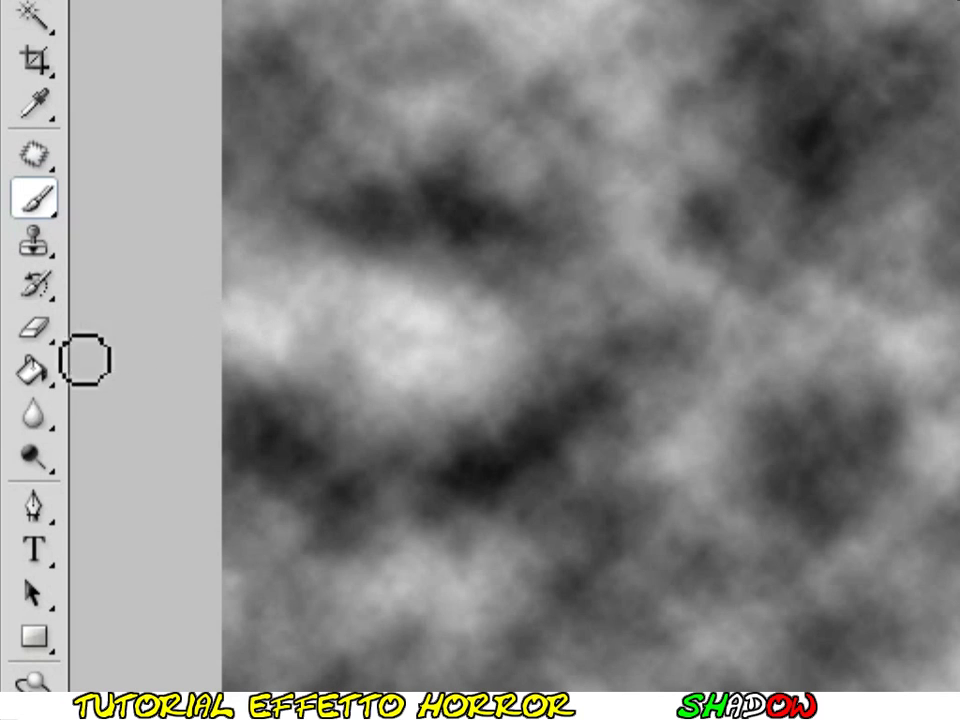
right_click(48, 372)
click(142, 372)
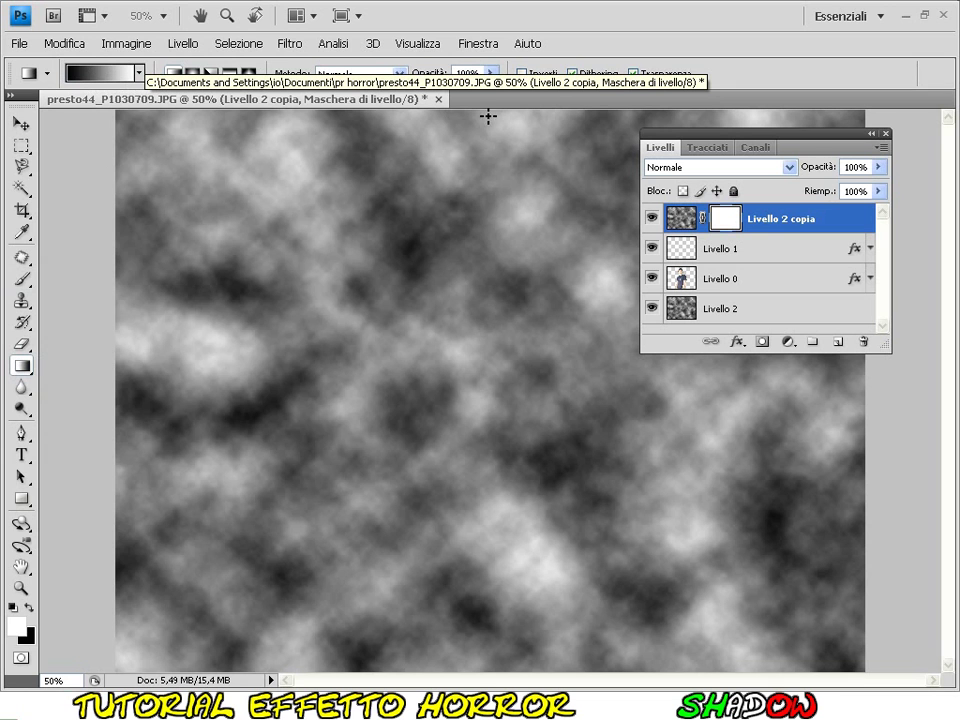
drag(487, 116, 486, 591)
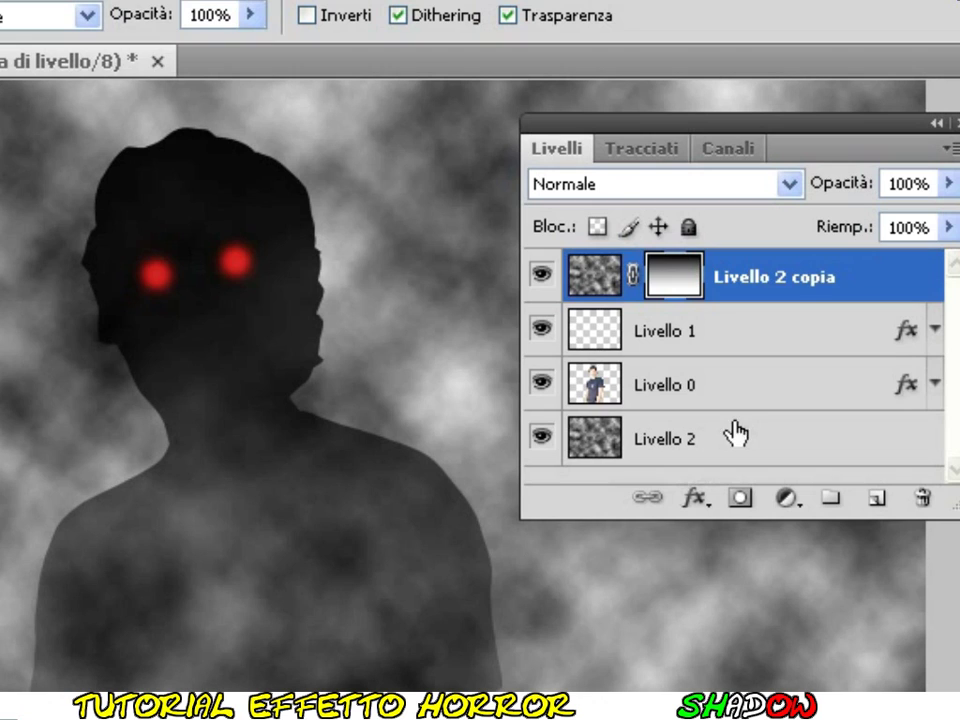
click(765, 282)
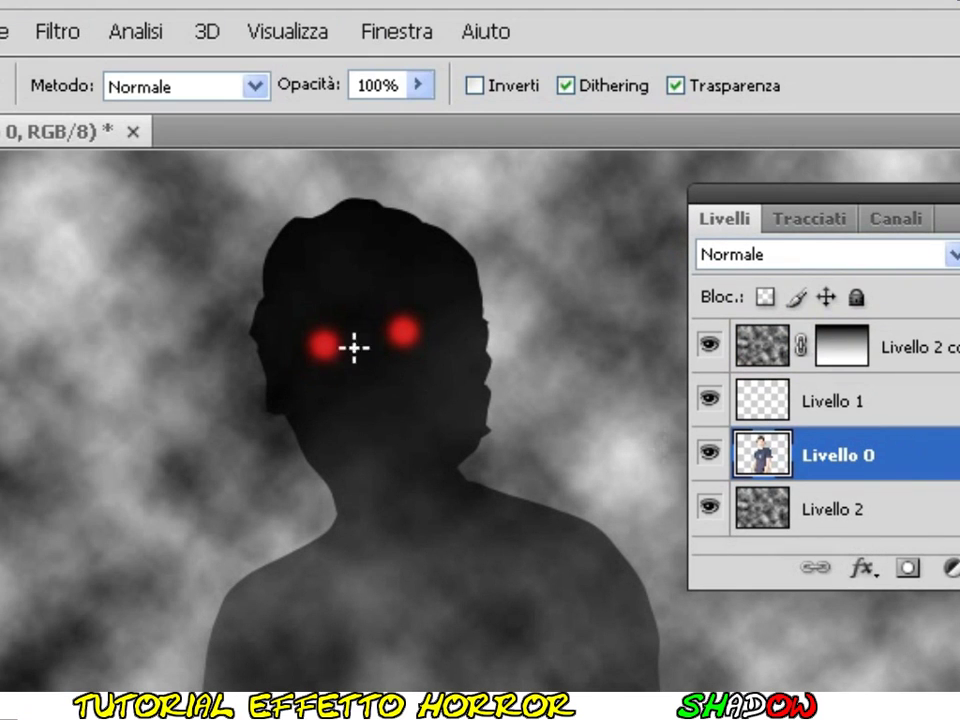
Apply a Controllo sfocatura Gaussian blur of about 5.7 px to the Livello 0 silhouette
click(62, 33)
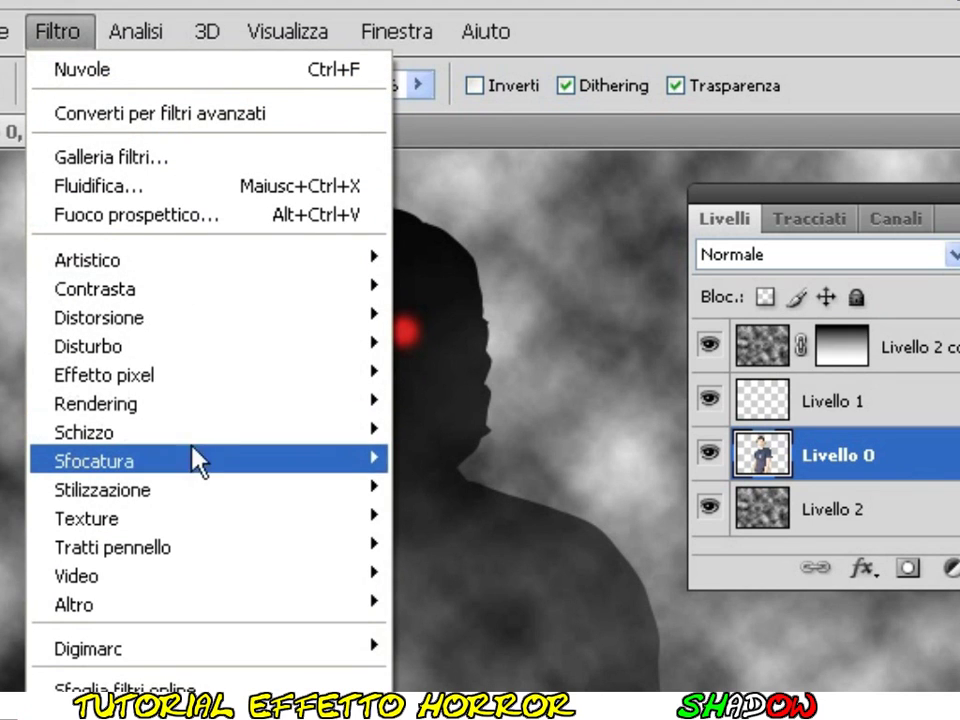
mouse_move(200, 461)
click(463, 462)
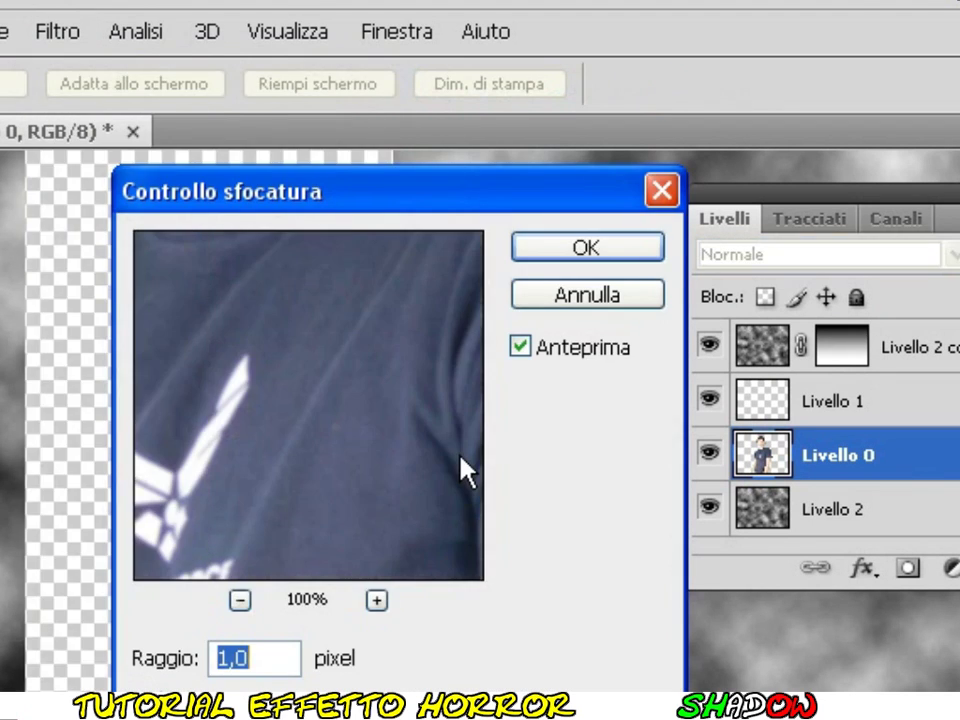
drag(368, 218, 761, 613)
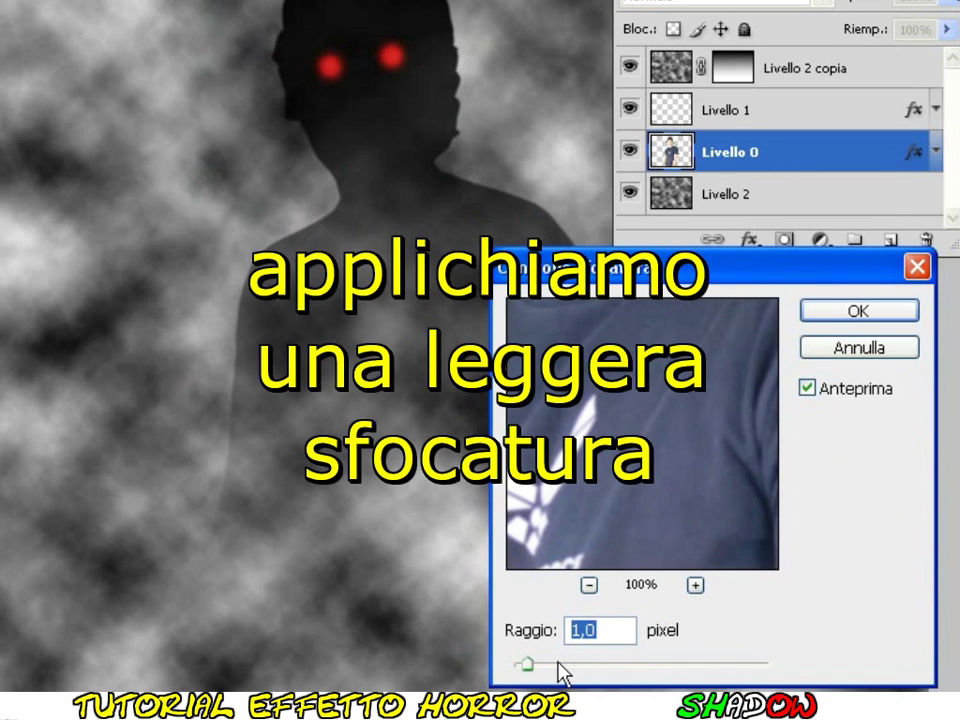
drag(560, 672, 588, 675)
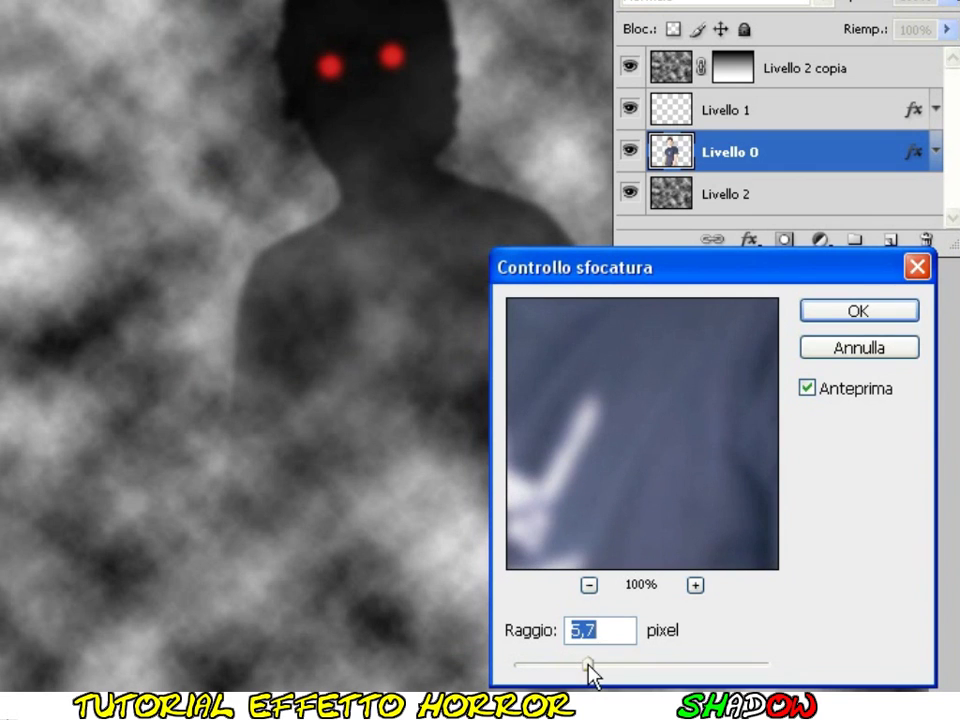
click(858, 313)
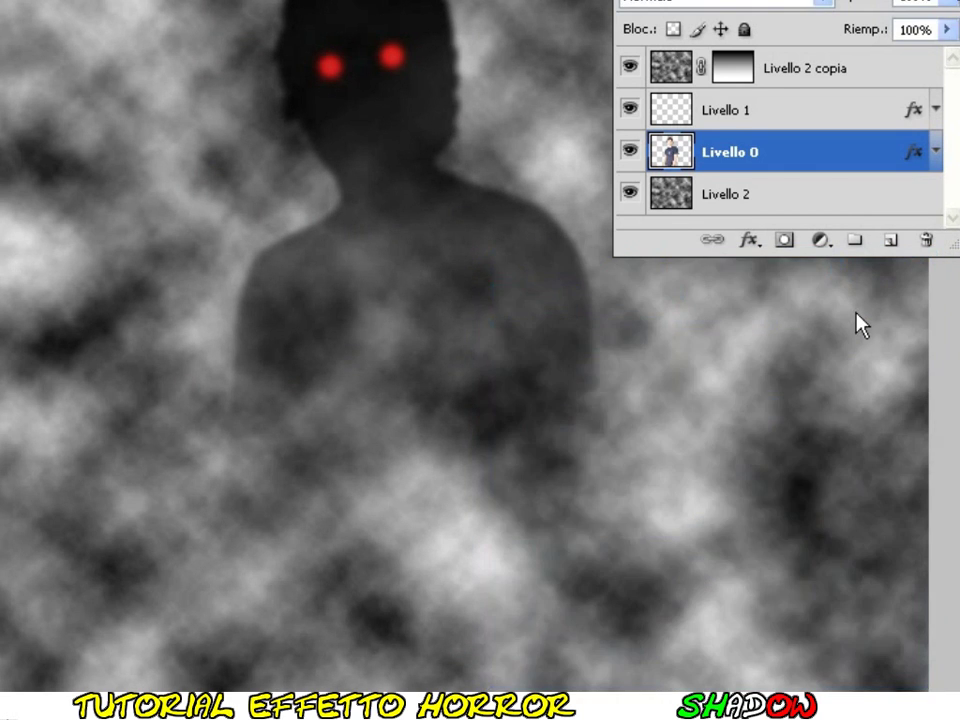